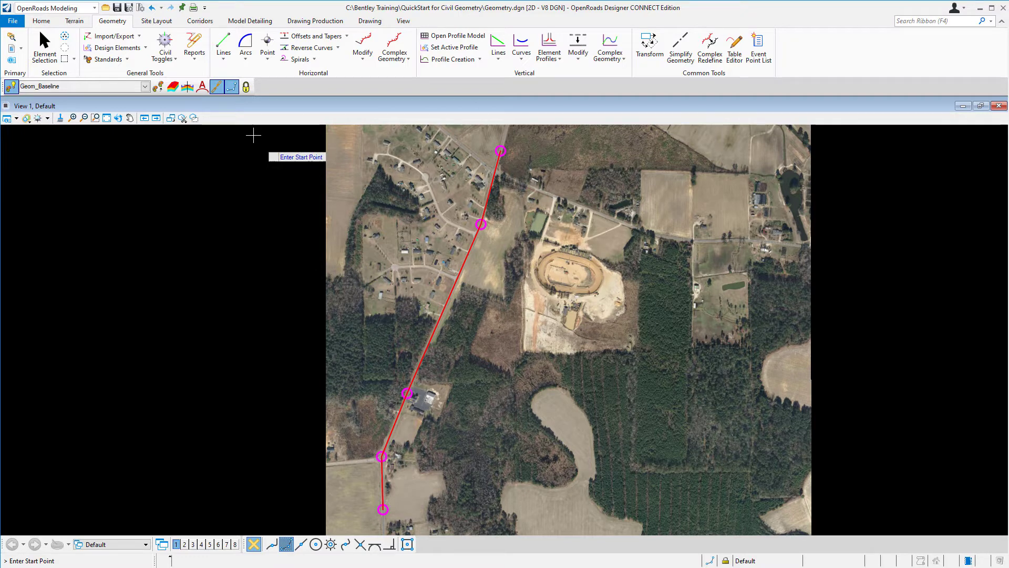
Set the line tool to feature GeomBL for the red baseline drawn through each PI.
click(217, 87)
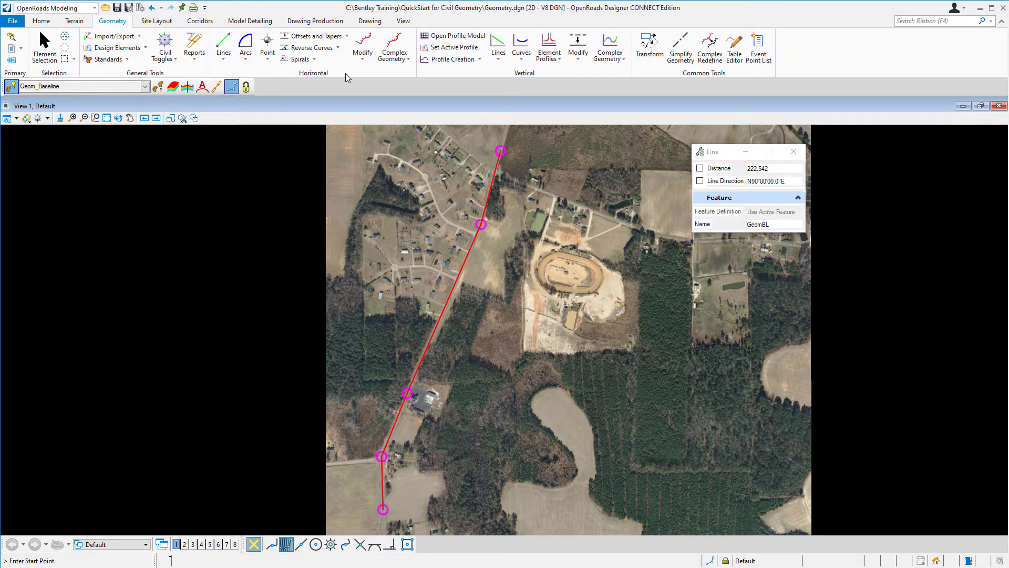
click(251, 64)
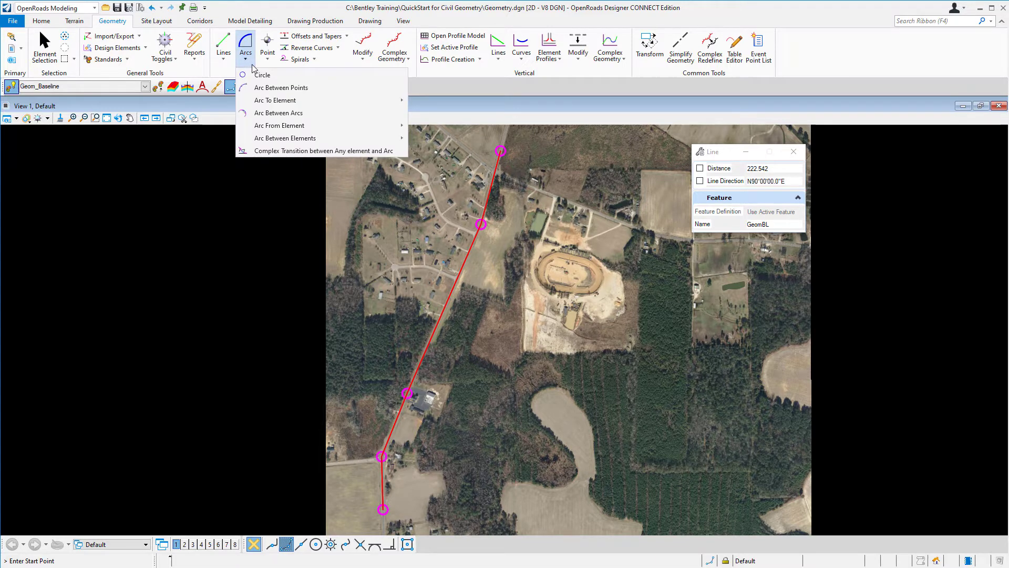
Start the Simple Arc tool under Arcs > Arc Between Elements.
mouse_move(284, 143)
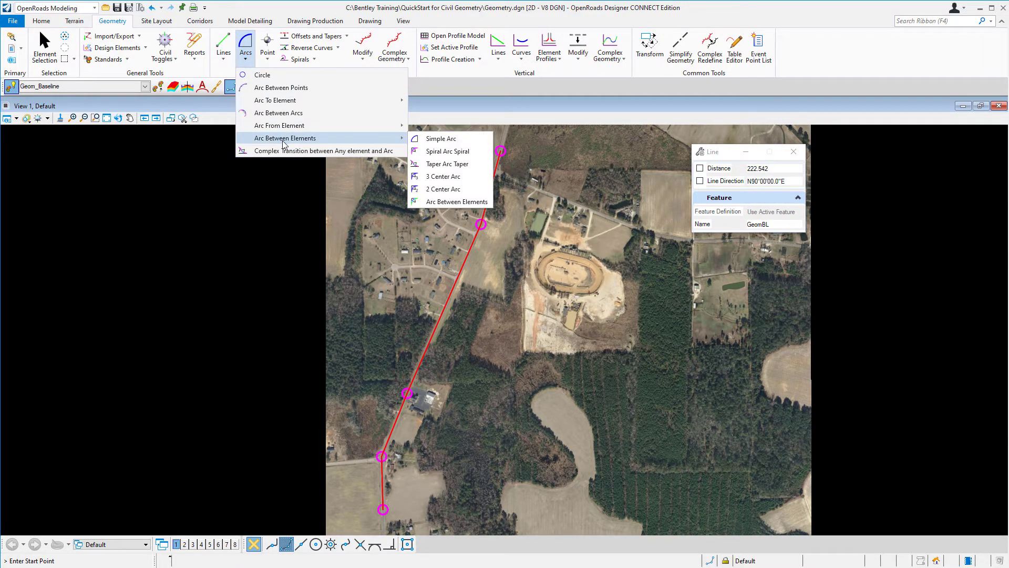
click(443, 140)
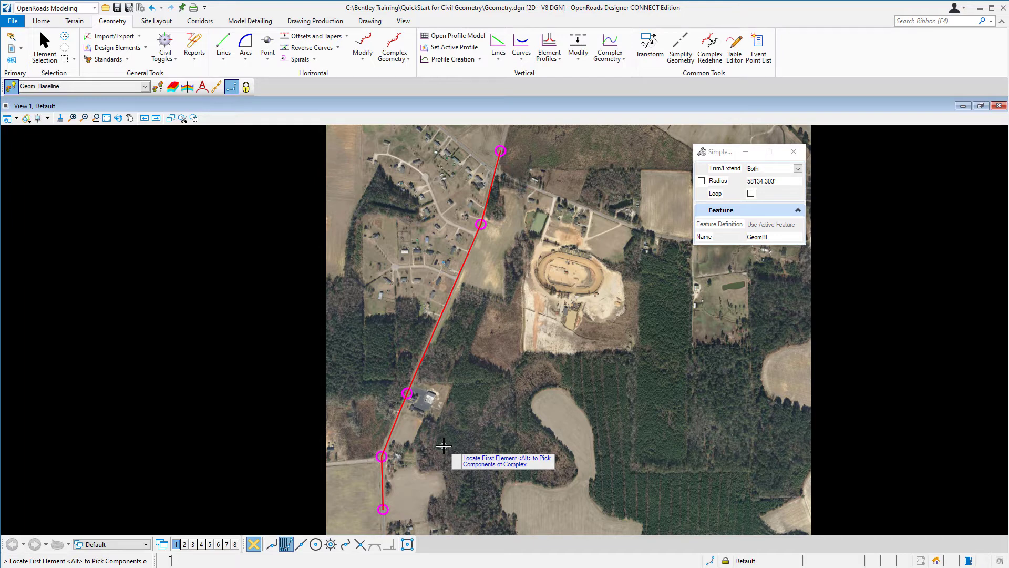
Fit a 600' radius arc between the two lower baseline lines, trimming both.
click(384, 488)
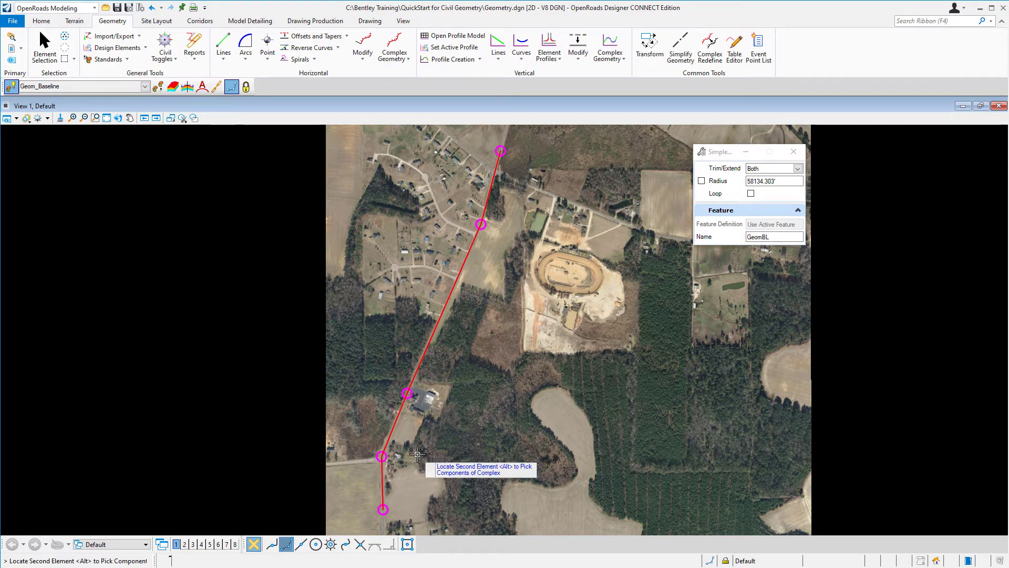
click(393, 430)
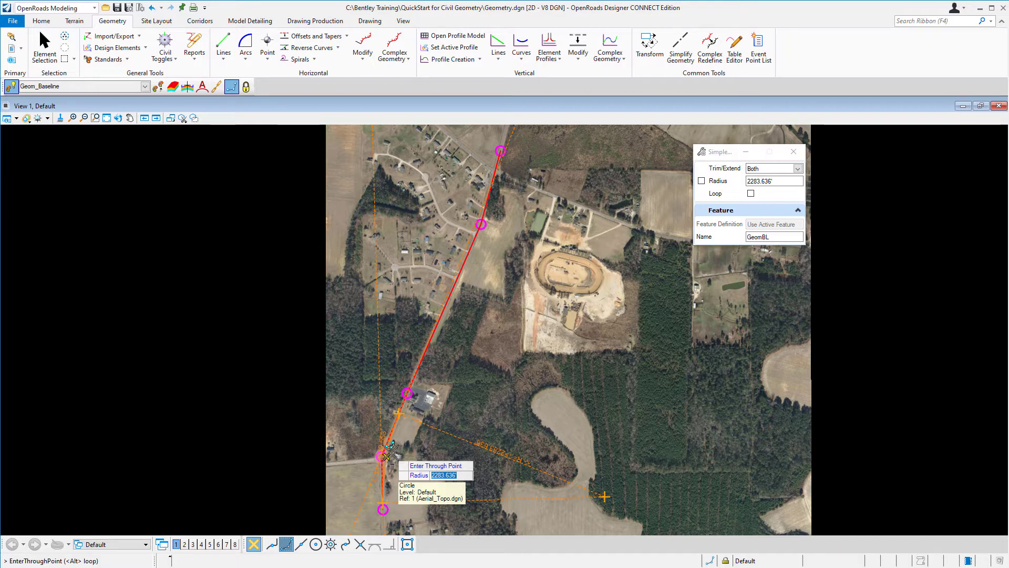
text(600)
key(Return)
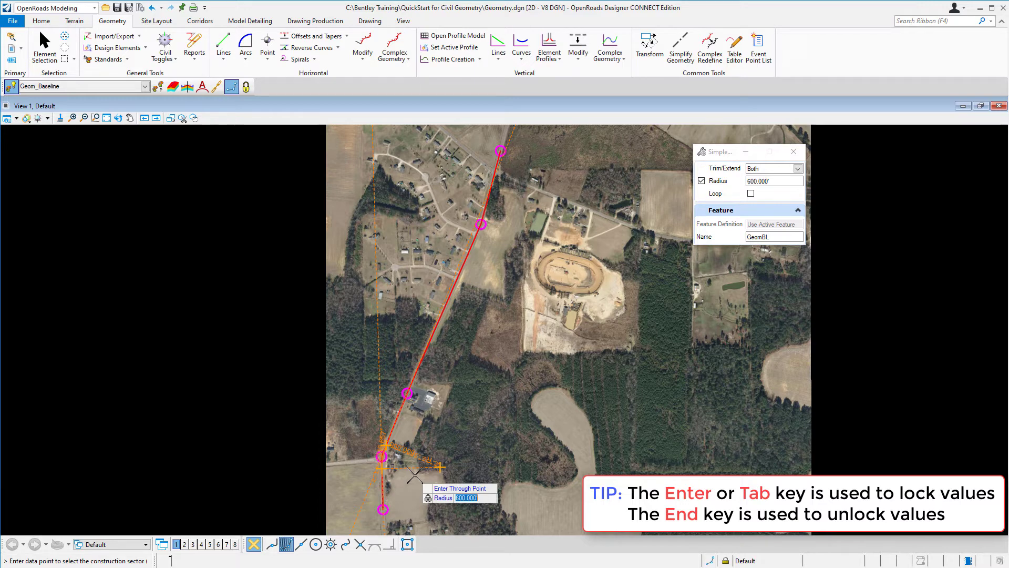
click(414, 475)
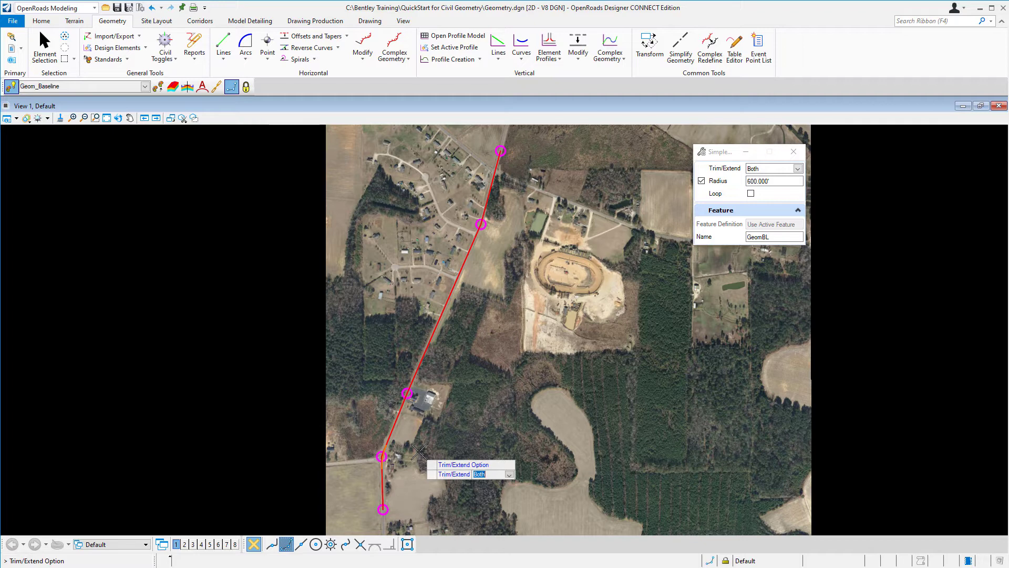
click(419, 451)
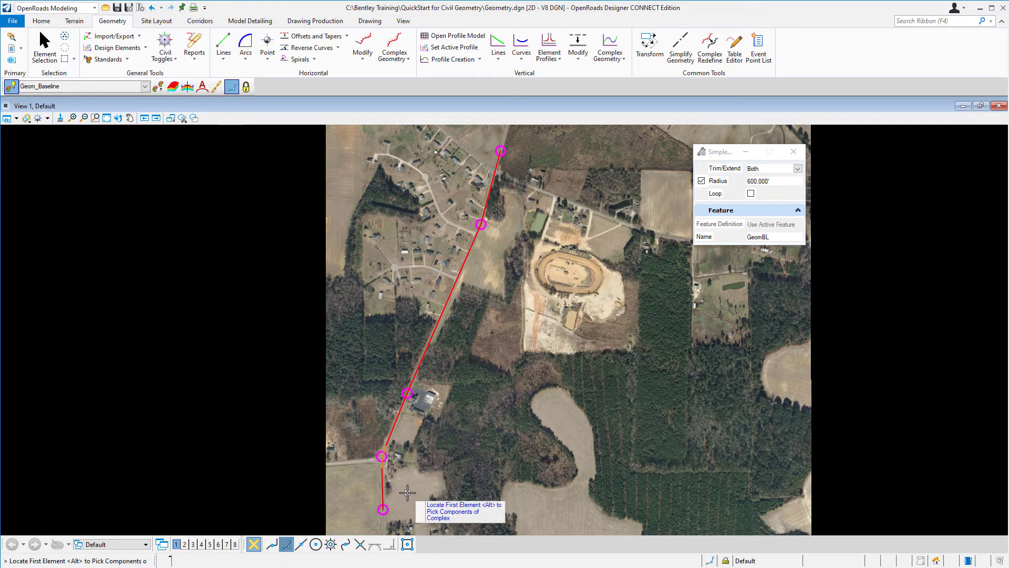
Zoom in on the baseline PI beside the building.
scroll(393, 457, up, 2)
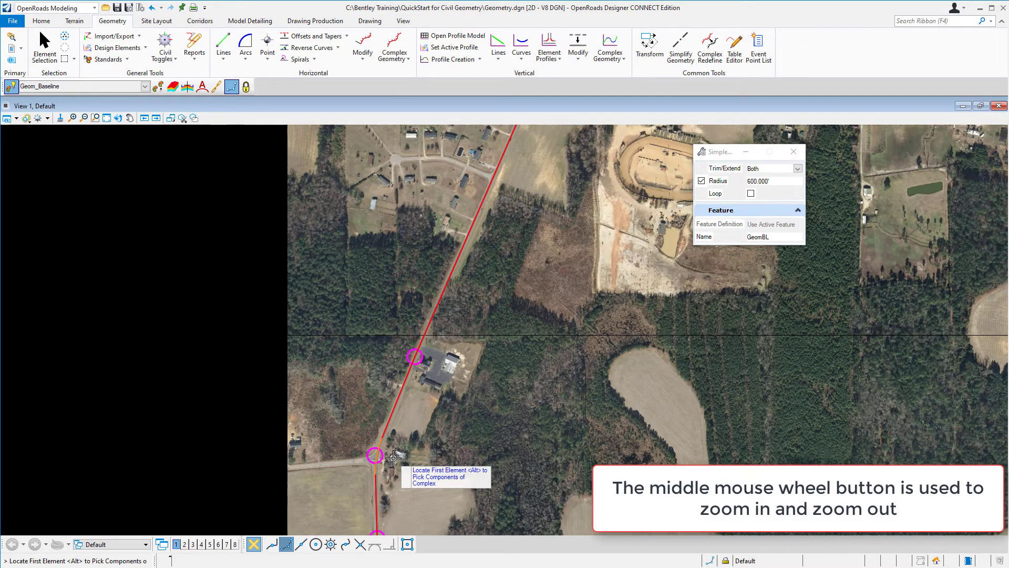
scroll(393, 457, up, 2)
scroll(386, 460, up, 2)
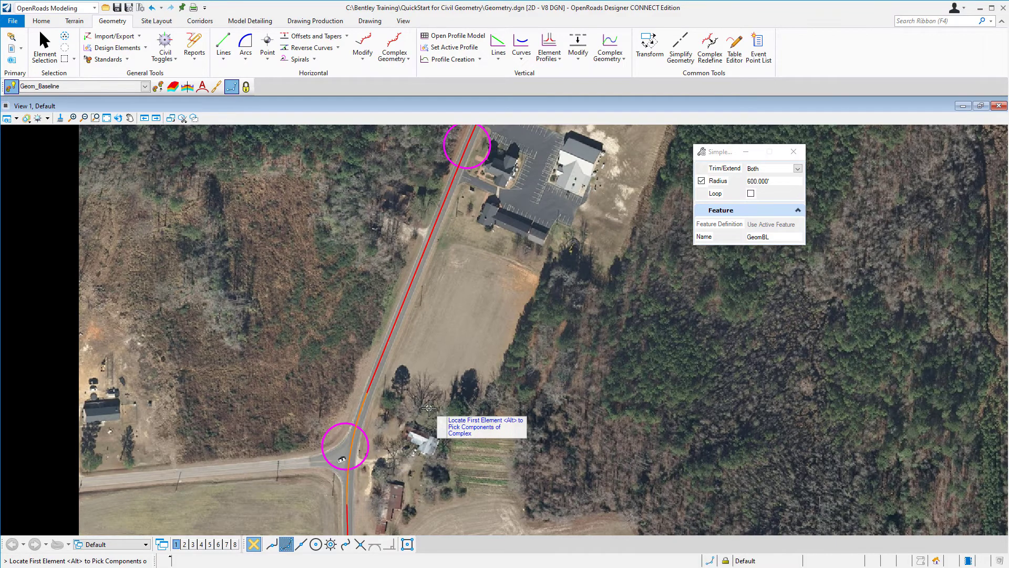
scroll(429, 408, down, 3)
scroll(467, 303, up, 3)
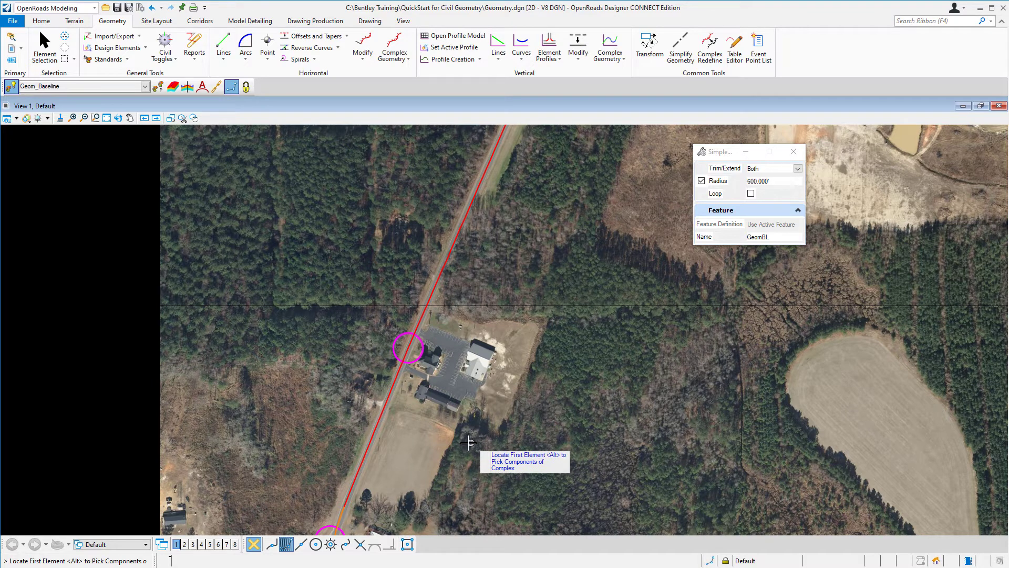
Fit a 10000' radius arc between the two lines at the building PI, trimming both.
click(387, 401)
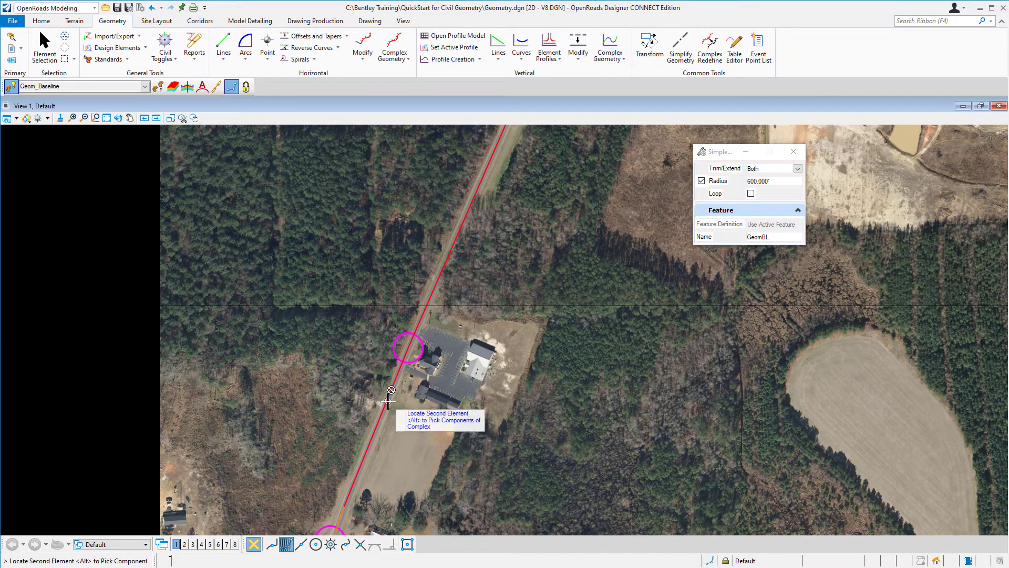
click(432, 298)
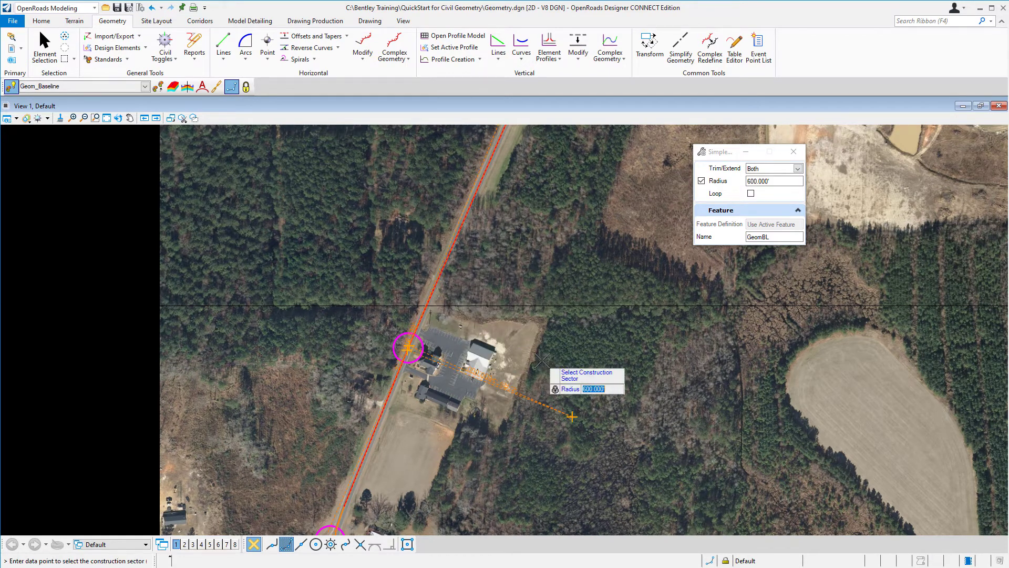
text(10000)
key(Return)
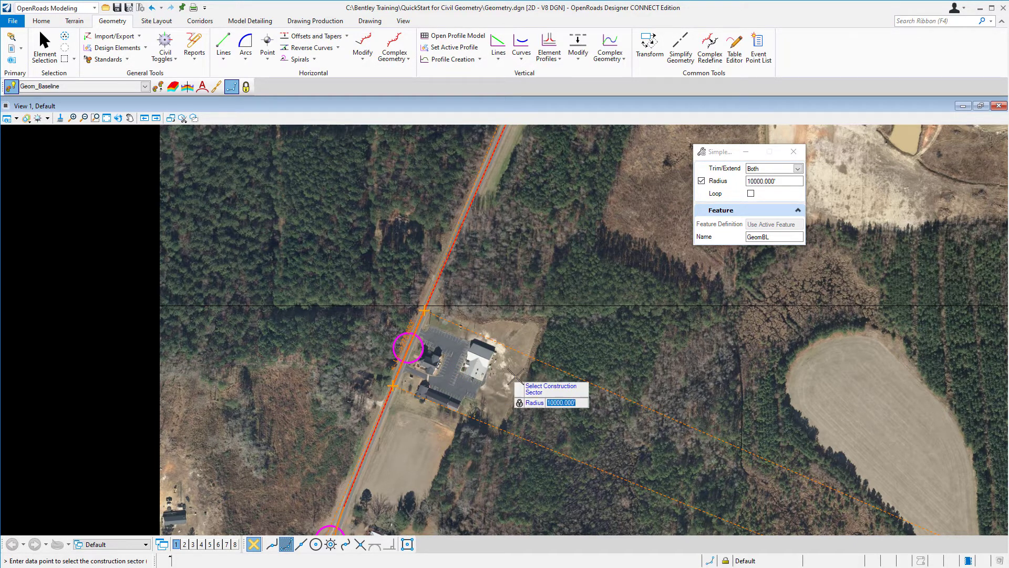
click(593, 415)
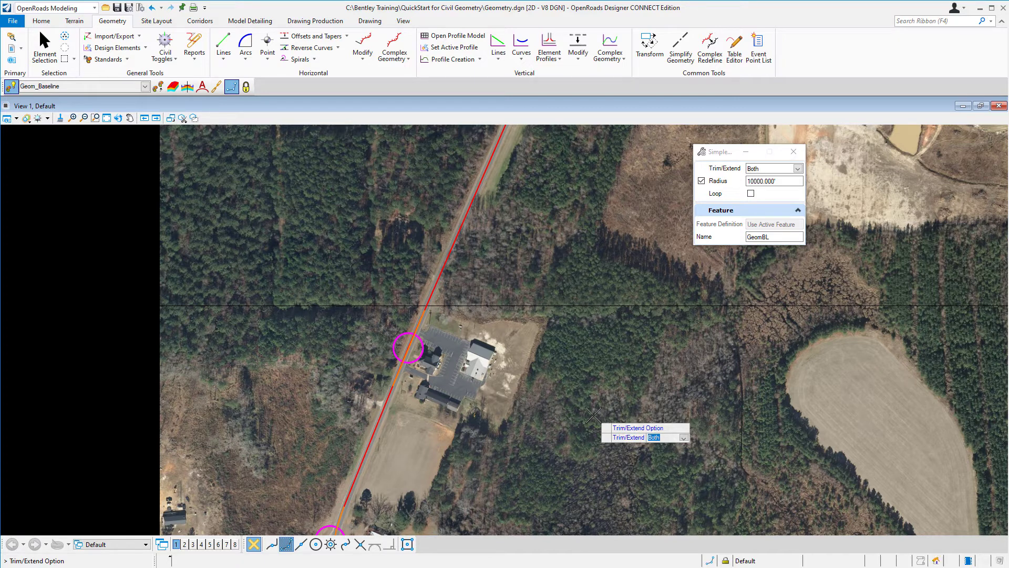
click(593, 414)
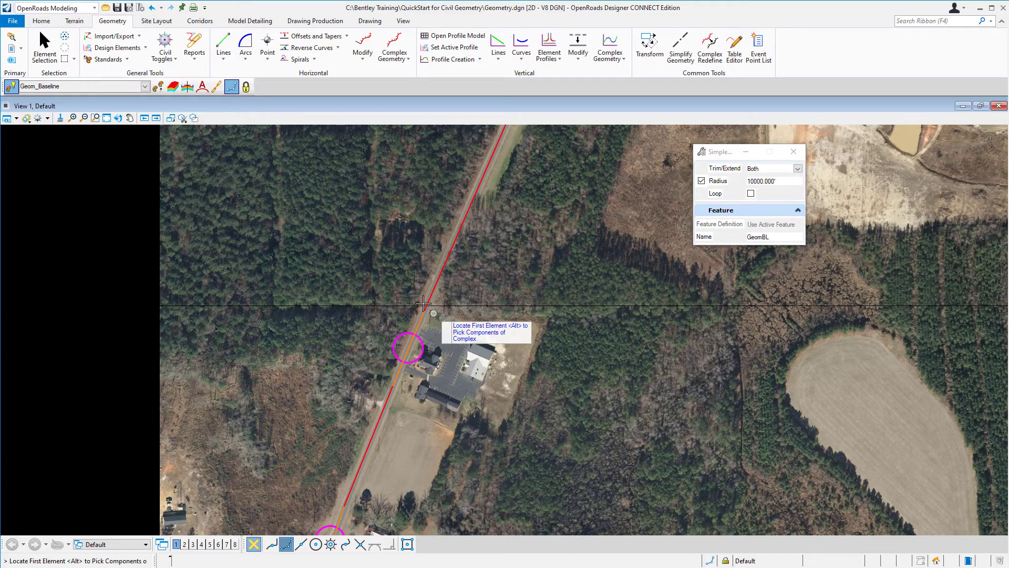
Fit a 2100' radius arc between the next two baseline lines, trimming both to it.
scroll(426, 321, up, 2)
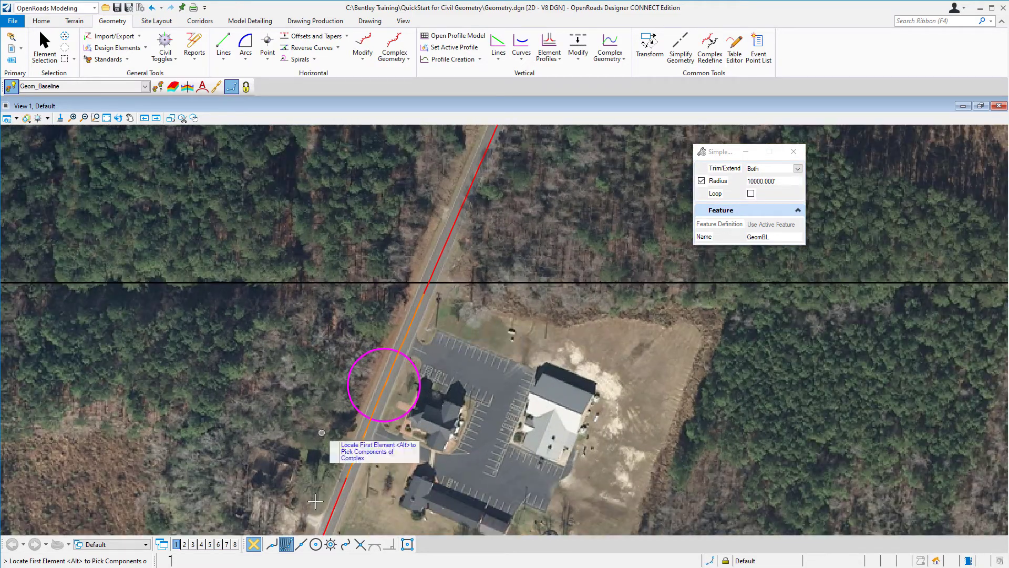
scroll(410, 446, down, 5)
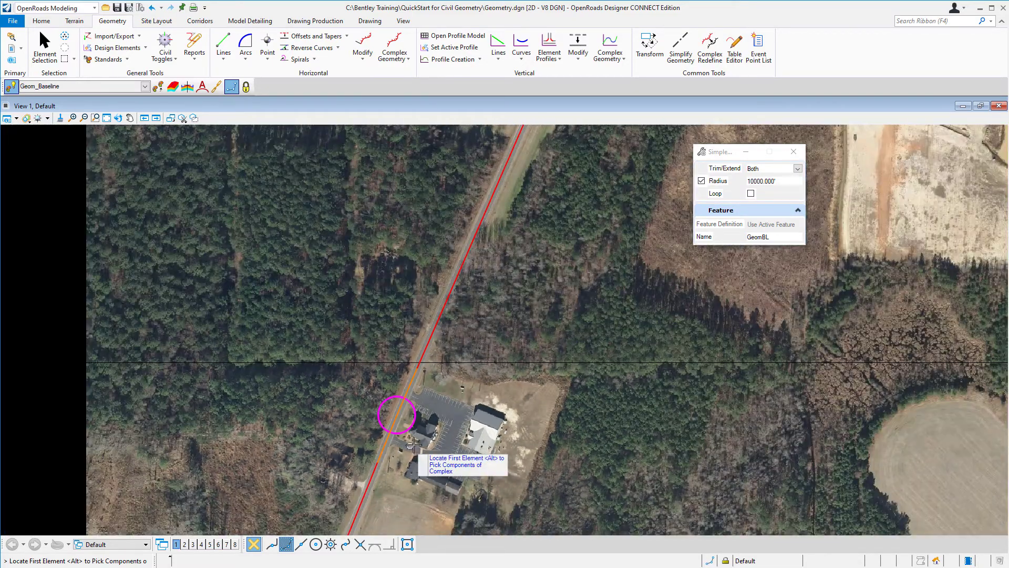
scroll(468, 326, up, 4)
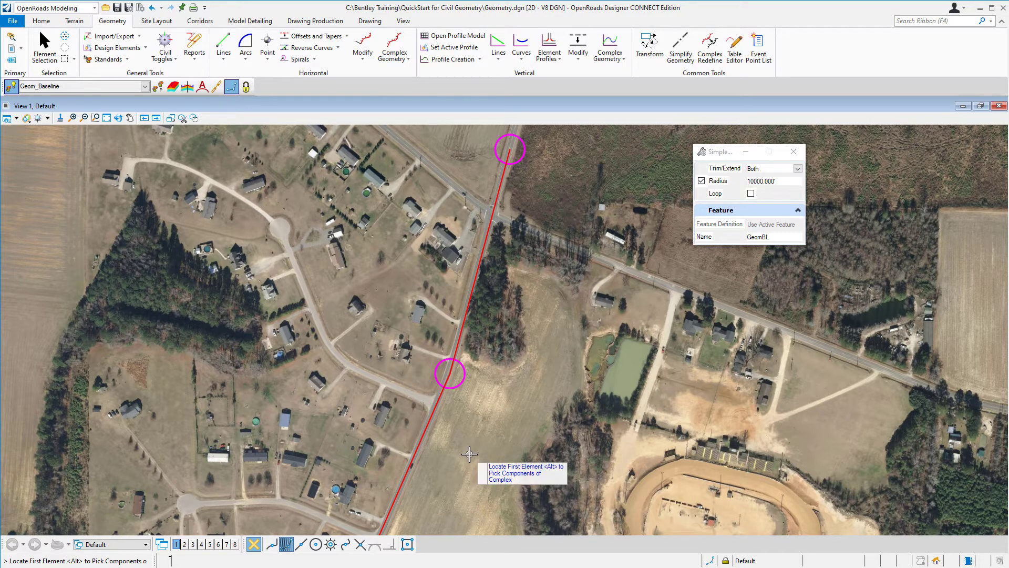
click(427, 426)
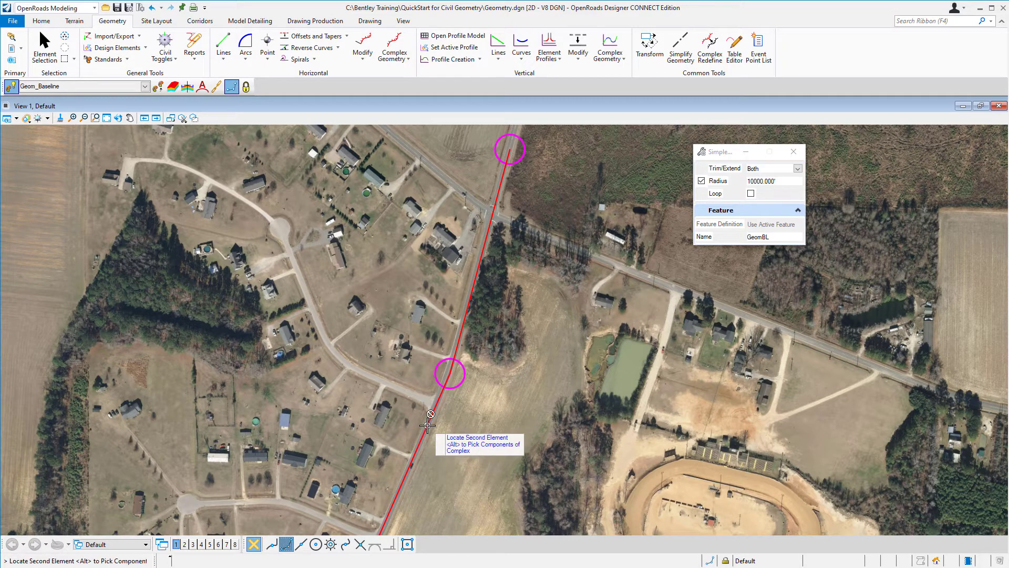
click(463, 326)
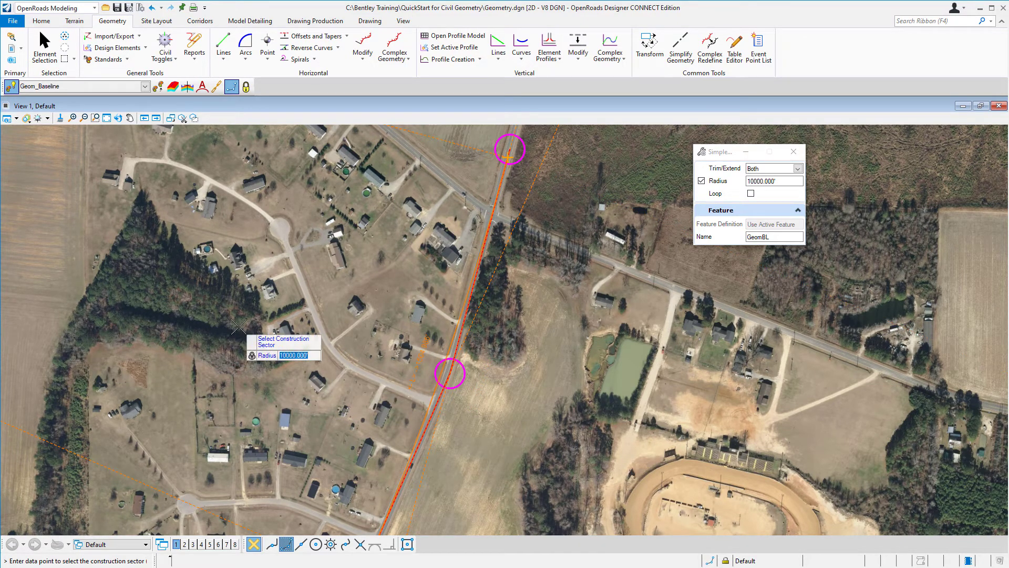
text(2100)
key(Return)
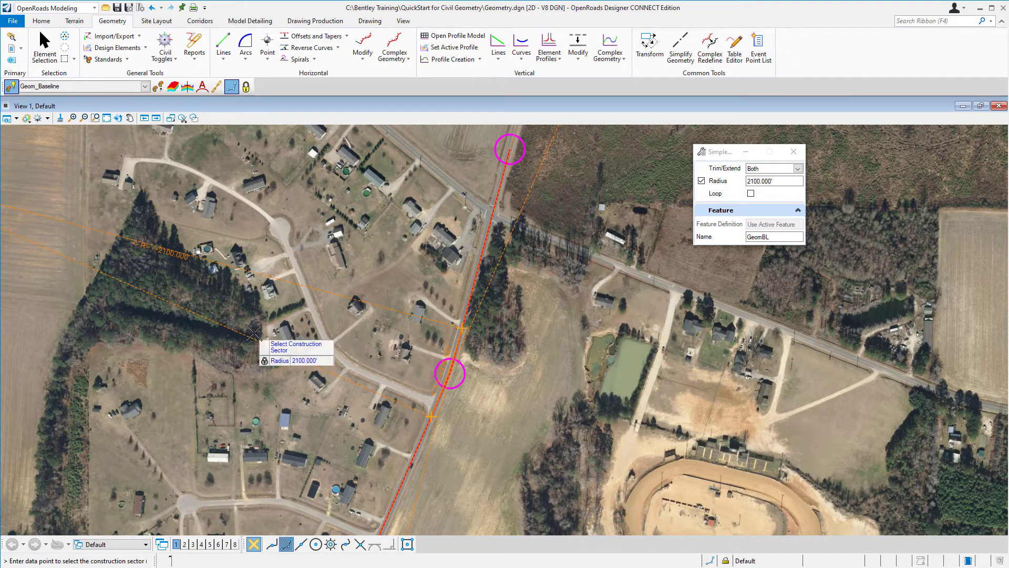
click(238, 309)
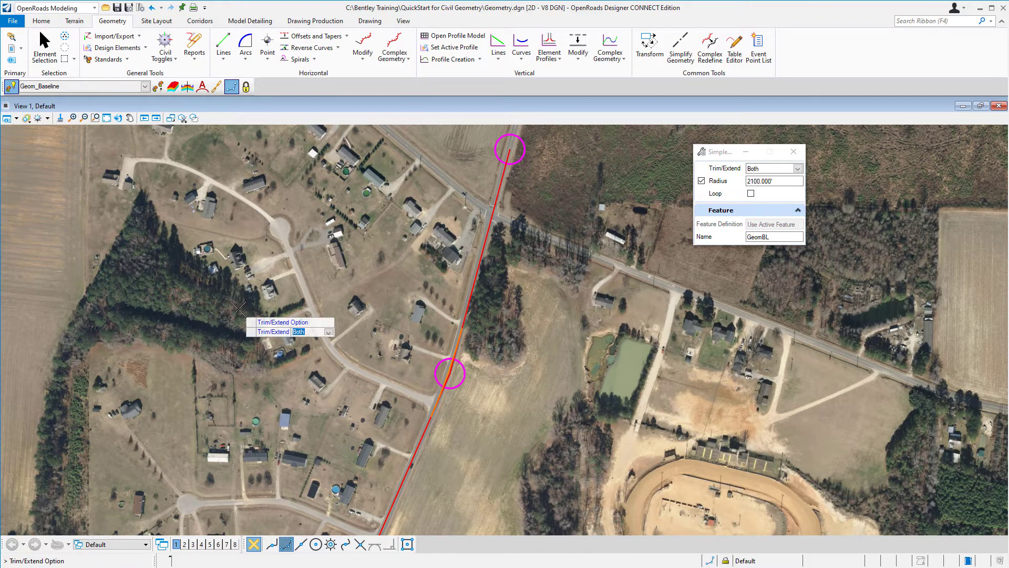
click(238, 309)
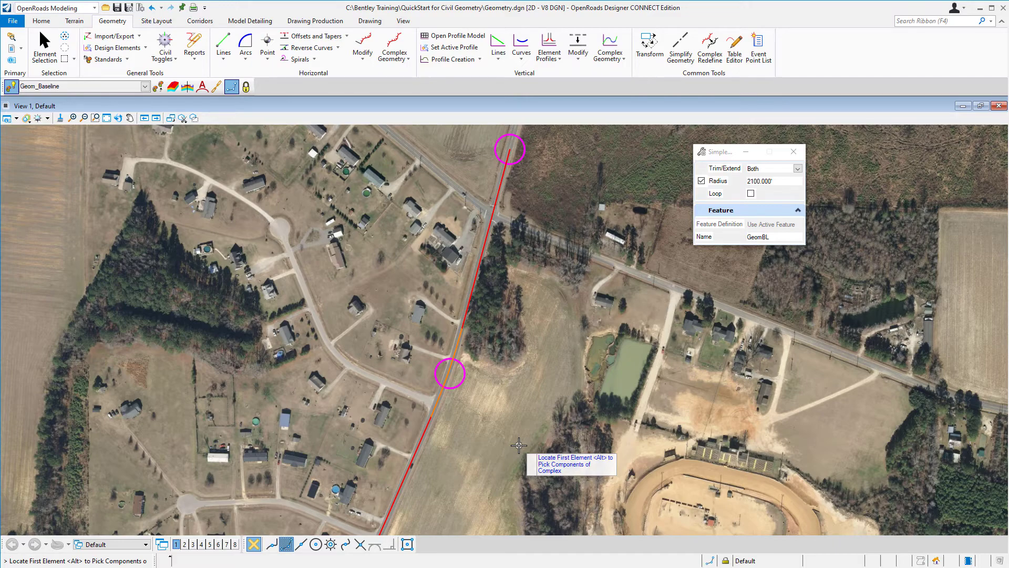
Select the arc near the road crossing and change its radius from 600' to 700'.
scroll(518, 363, down, 5)
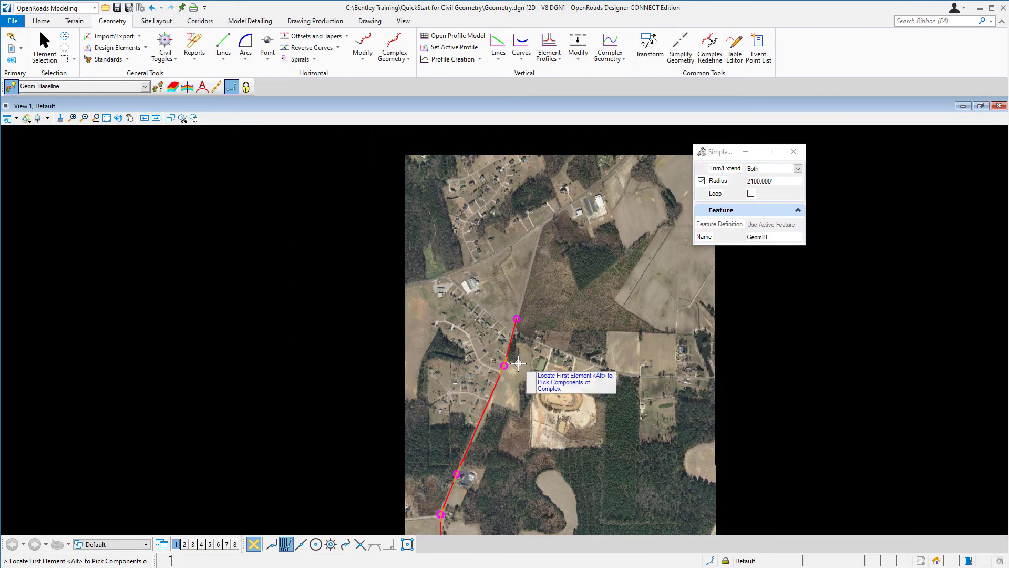
scroll(477, 452, up, 5)
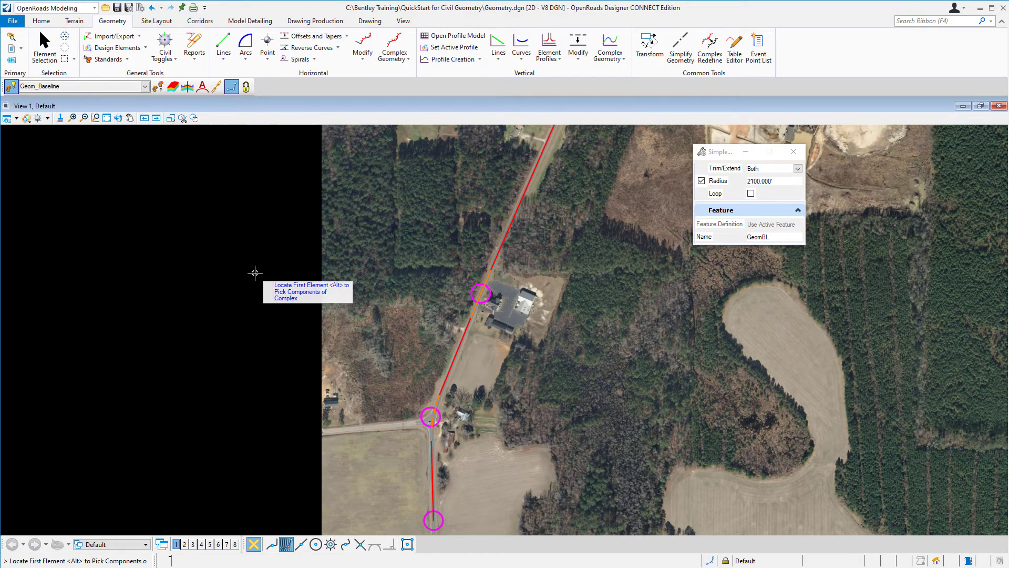
click(45, 59)
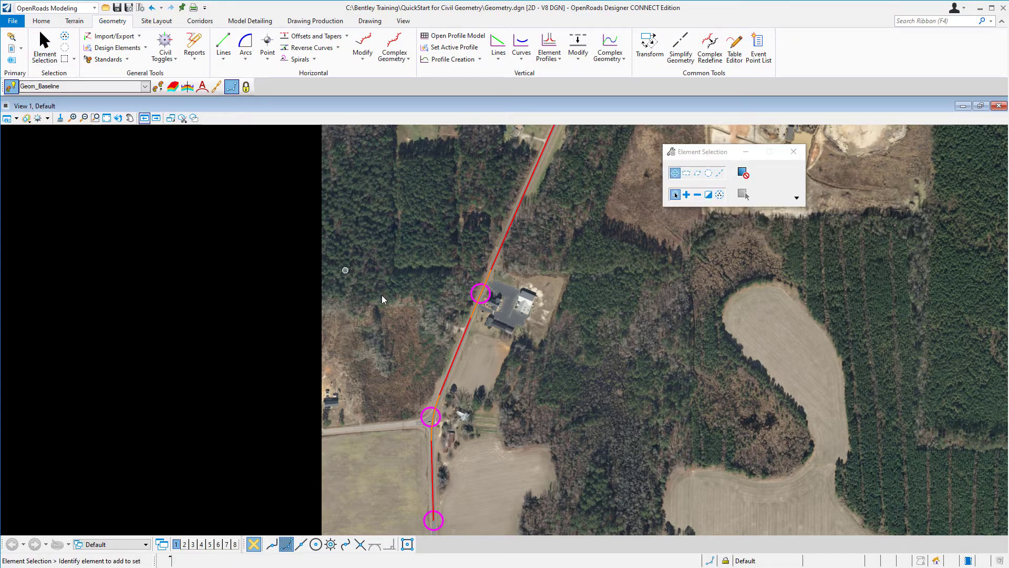
scroll(451, 412, up, 2)
scroll(440, 424, up, 3)
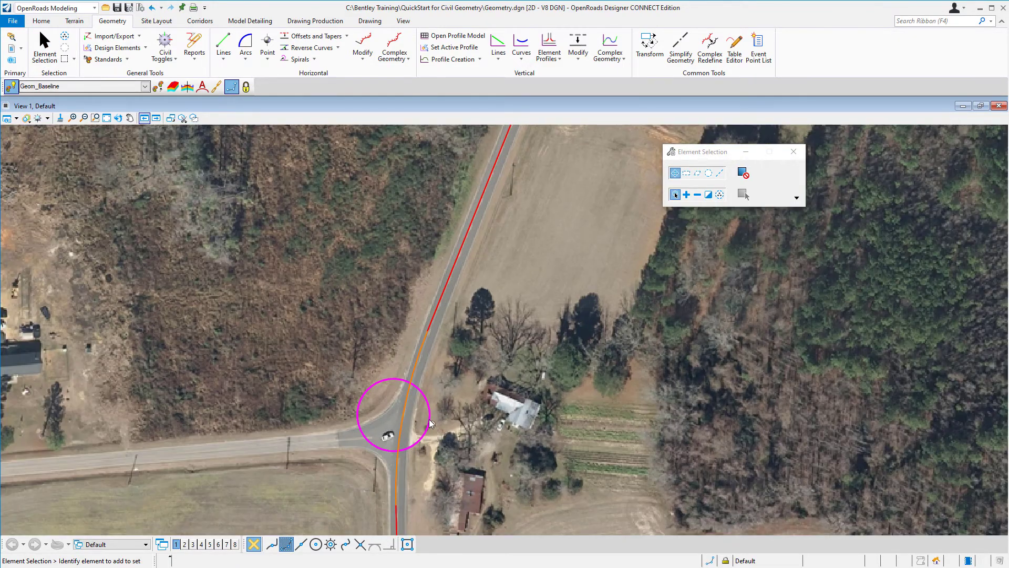
click(420, 354)
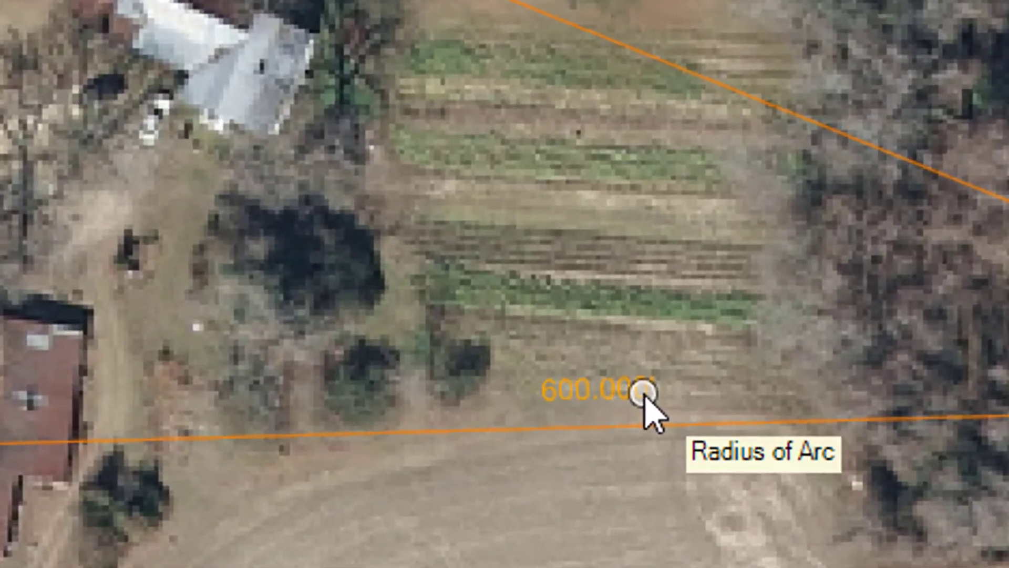
click(615, 492)
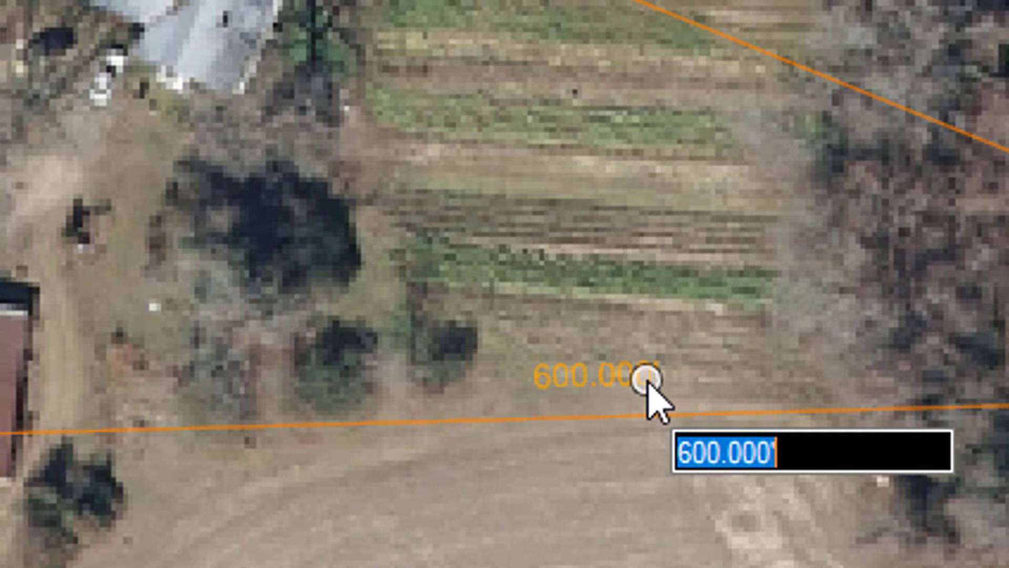
text(700)
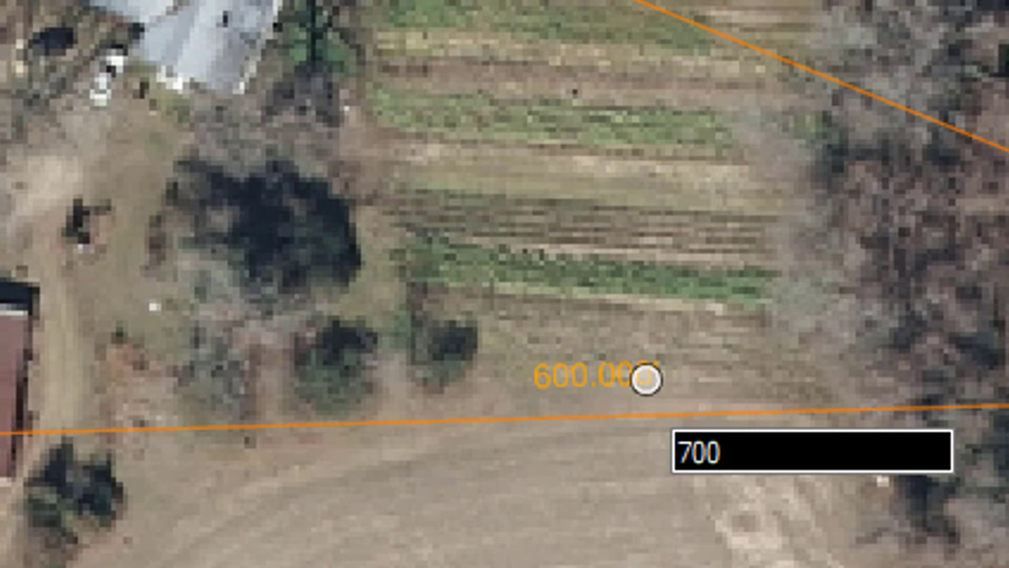
key(Return)
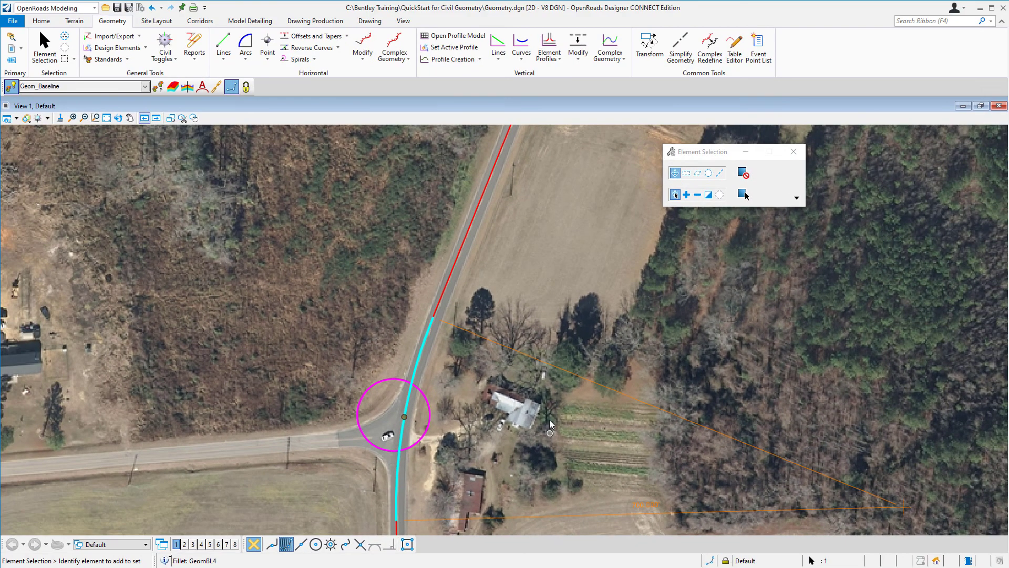
click(478, 424)
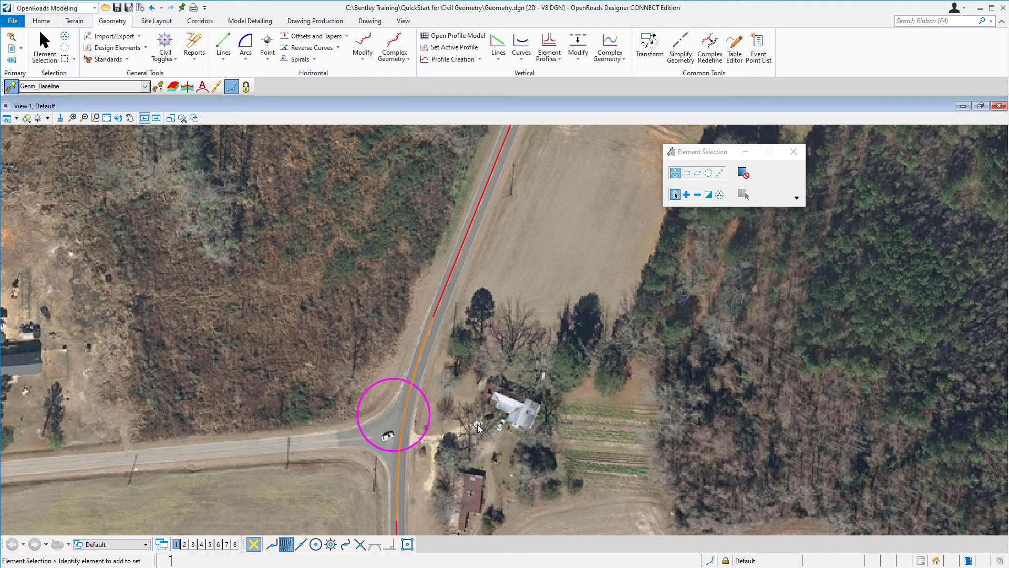